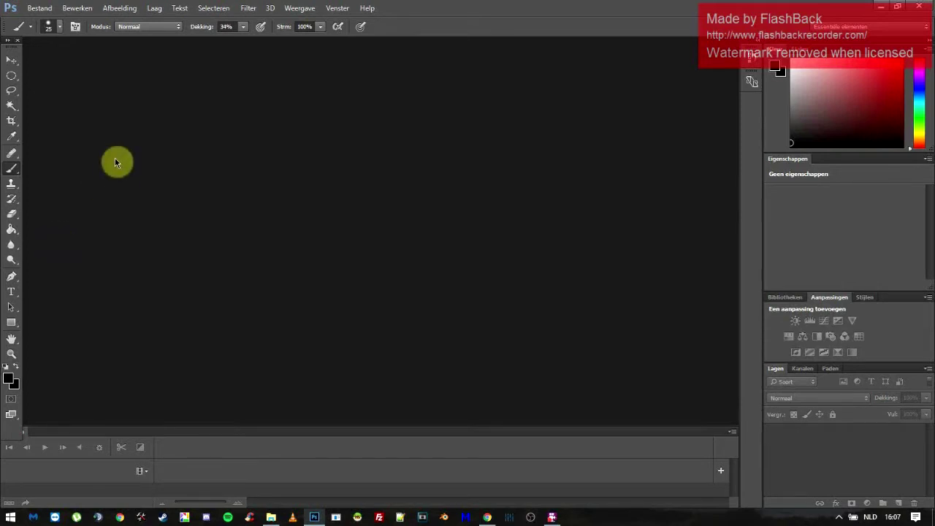
Switch from Photoshop to the Chrome window showing Google Maps of Europe.
{"action": "key", "text": "alt+Tab"}
{"action": "left_click", "coordinate": [504, 263]}
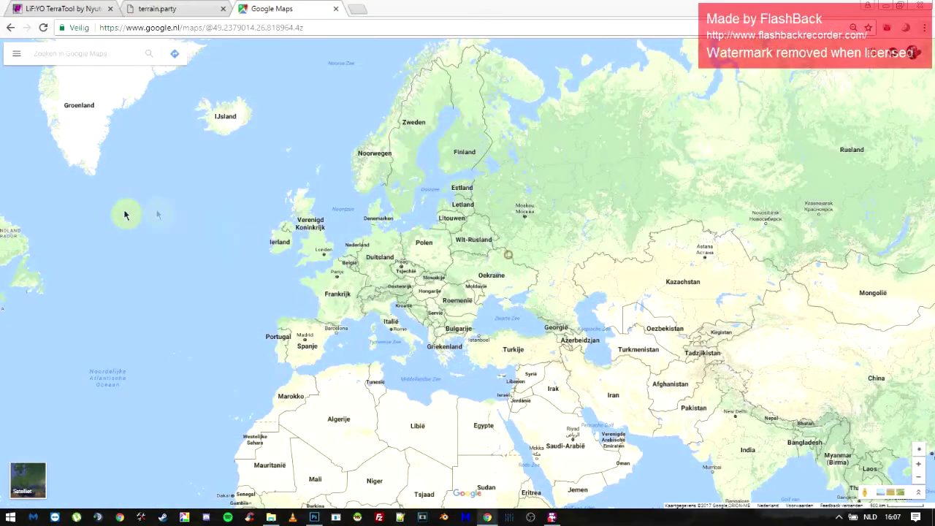
Switch to the terrain.party tab and pan the map toward the Atlantic.
{"action": "left_click", "coordinate": [190, 10]}
{"action": "left_click", "coordinate": [206, 28]}
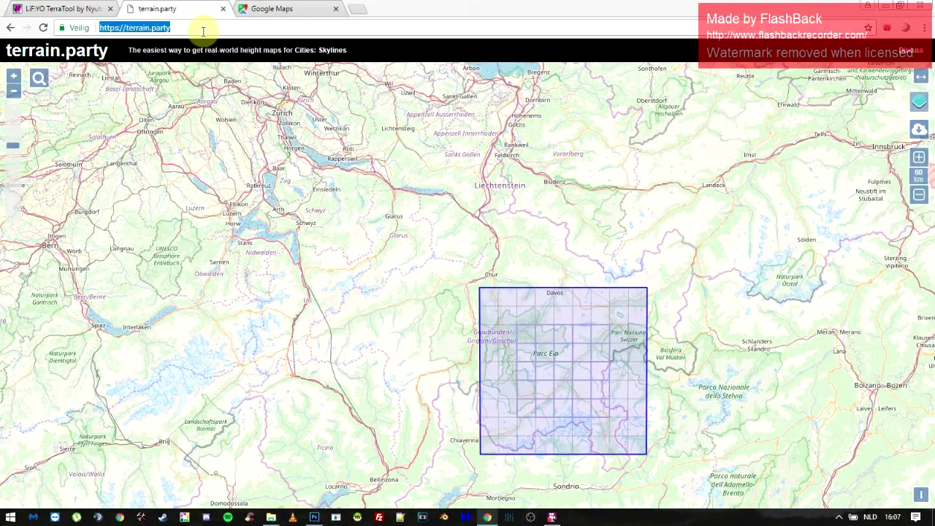
{"action": "scroll", "coordinate": [337, 314], "scroll_direction": "down", "scroll_amount": 4}
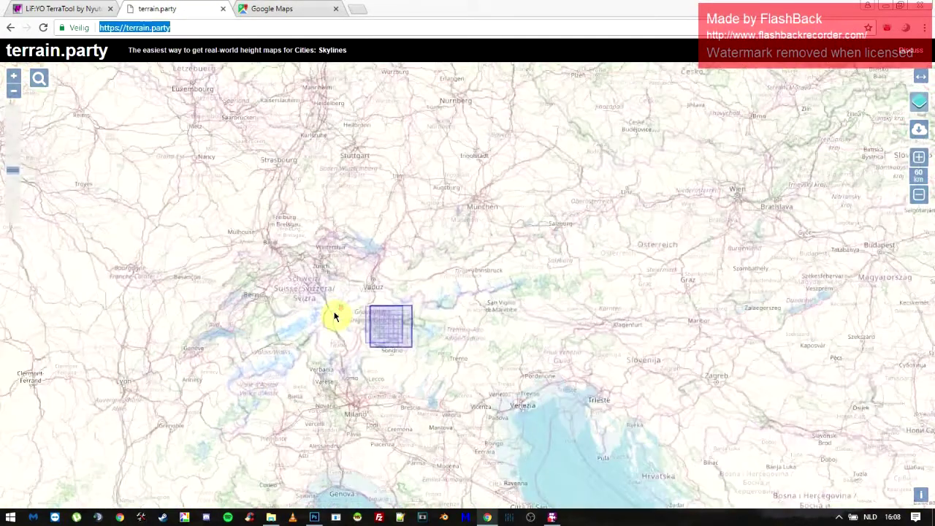
{"action": "scroll", "coordinate": [334, 314], "scroll_direction": "down", "scroll_amount": 2}
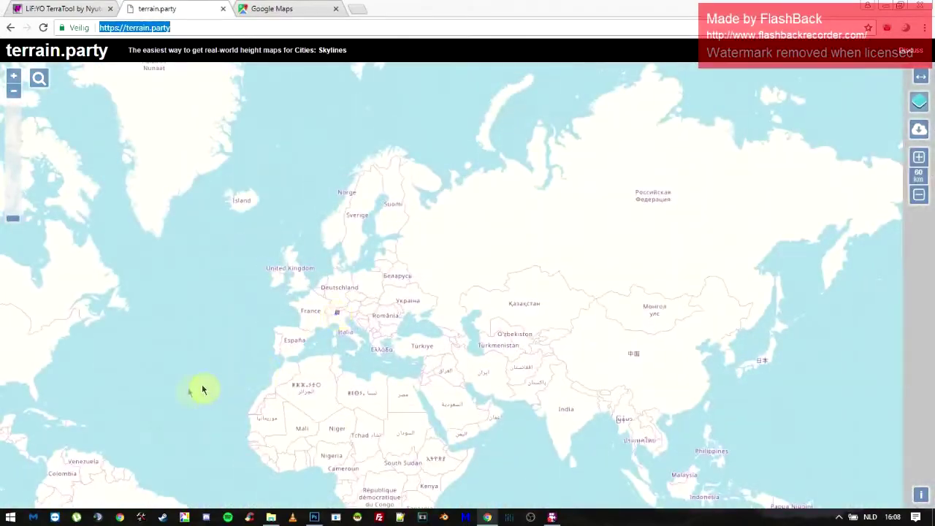
{"action": "left_click_drag", "start_coordinate": [203, 387], "coordinate": [397, 349]}
{"action": "scroll", "coordinate": [538, 270], "scroll_direction": "up", "scroll_amount": 5}
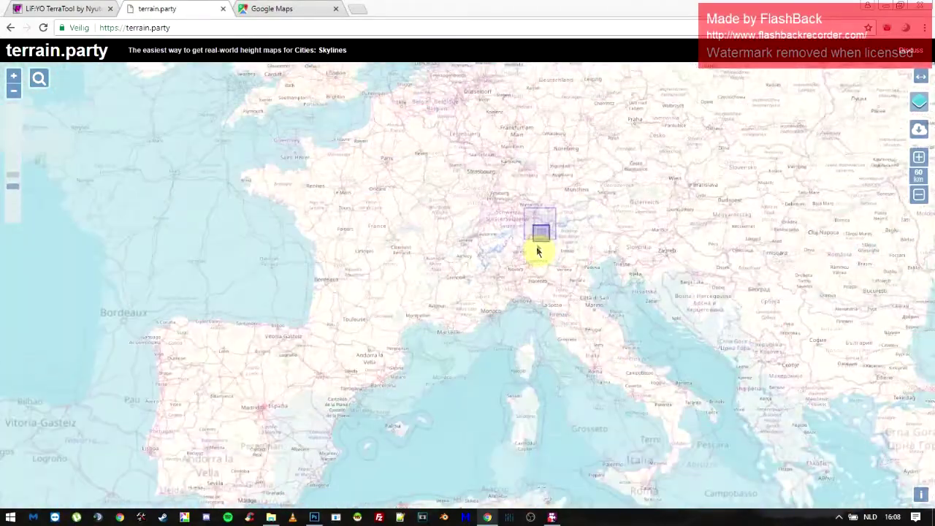
Position the export square over Nancy and enlarge it to 60 km coverage.
{"action": "left_click_drag", "start_coordinate": [536, 242], "coordinate": [138, 251]}
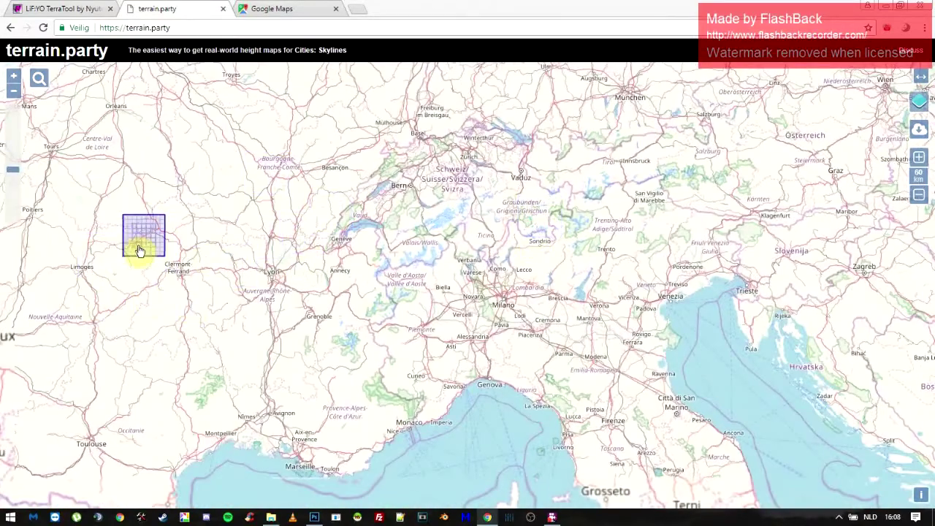
{"action": "scroll", "coordinate": [145, 227], "scroll_direction": "up", "scroll_amount": 1}
{"action": "scroll", "coordinate": [125, 307], "scroll_direction": "up", "scroll_amount": 1}
{"action": "left_click_drag", "start_coordinate": [156, 297], "coordinate": [382, 143]}
{"action": "scroll", "coordinate": [196, 286], "scroll_direction": "down", "scroll_amount": 2}
{"action": "scroll", "coordinate": [382, 202], "scroll_direction": "up", "scroll_amount": 2}
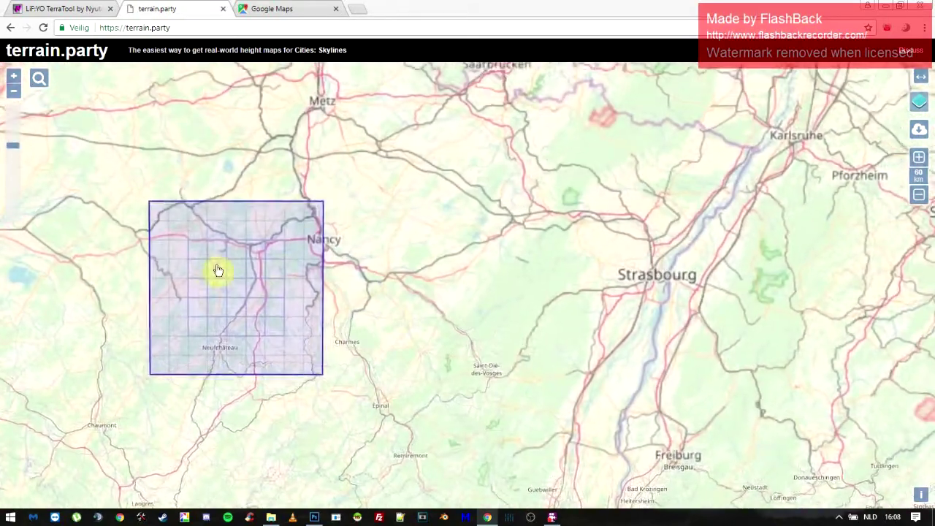
{"action": "left_click_drag", "start_coordinate": [214, 267], "coordinate": [361, 222]}
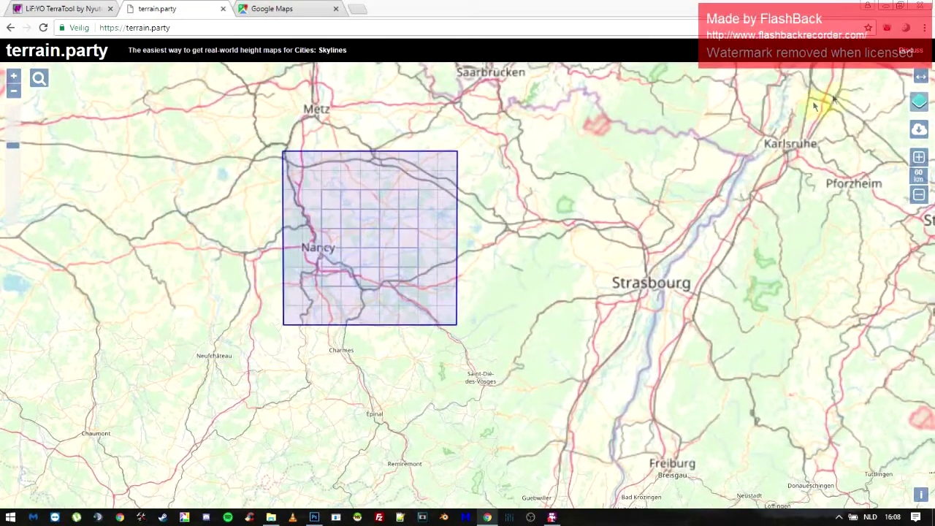
{"action": "left_click", "coordinate": [918, 157]}
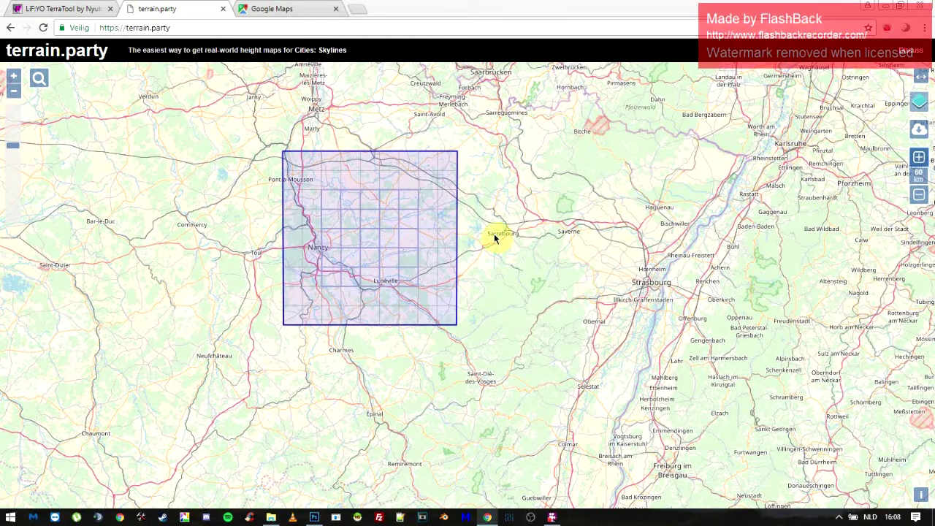
{"action": "scroll", "coordinate": [494, 236], "scroll_direction": "down", "scroll_amount": 5}
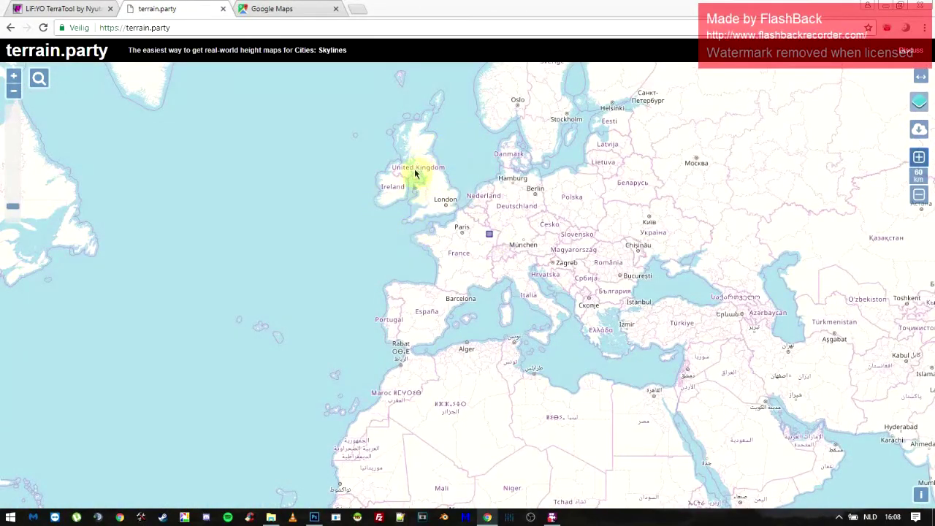
Move the 60 km export square from Nancy to northern Hesse near Kassel.
{"action": "scroll", "coordinate": [482, 229], "scroll_direction": "up", "scroll_amount": 3}
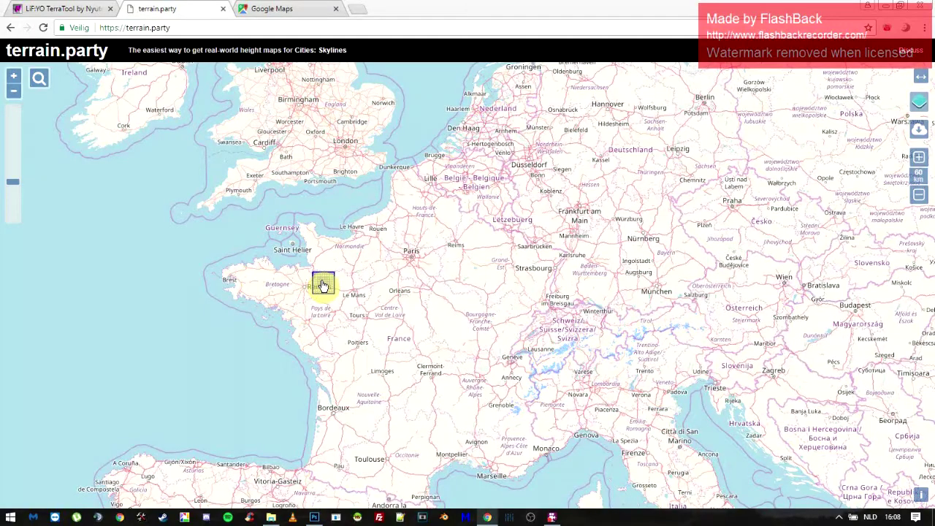
{"action": "left_click", "coordinate": [334, 183]}
{"action": "left_click_drag", "start_coordinate": [365, 214], "coordinate": [420, 330]}
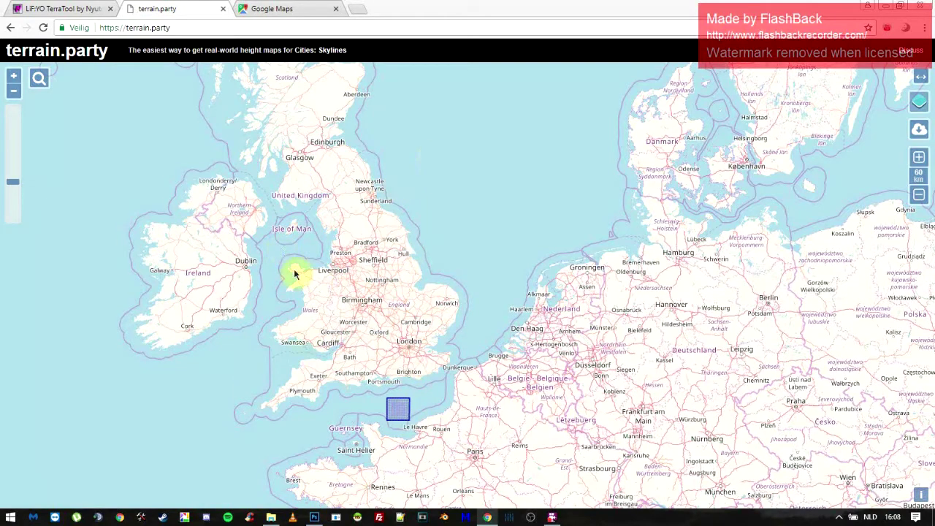
{"action": "left_click_drag", "start_coordinate": [417, 413], "coordinate": [425, 235]}
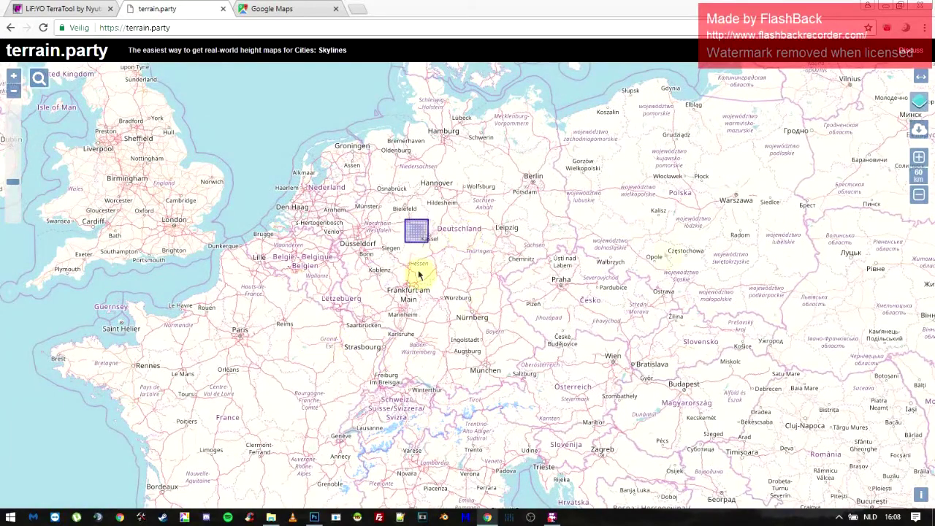
Close the browser and extract the test 1 terrain archive with Hier uitpakken.
{"action": "left_click", "coordinate": [918, 15]}
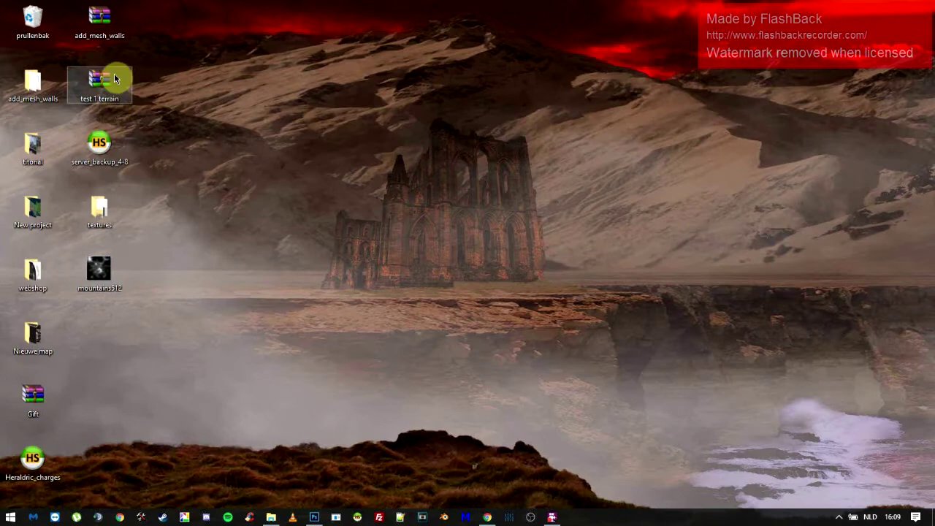
{"action": "left_click", "coordinate": [107, 91]}
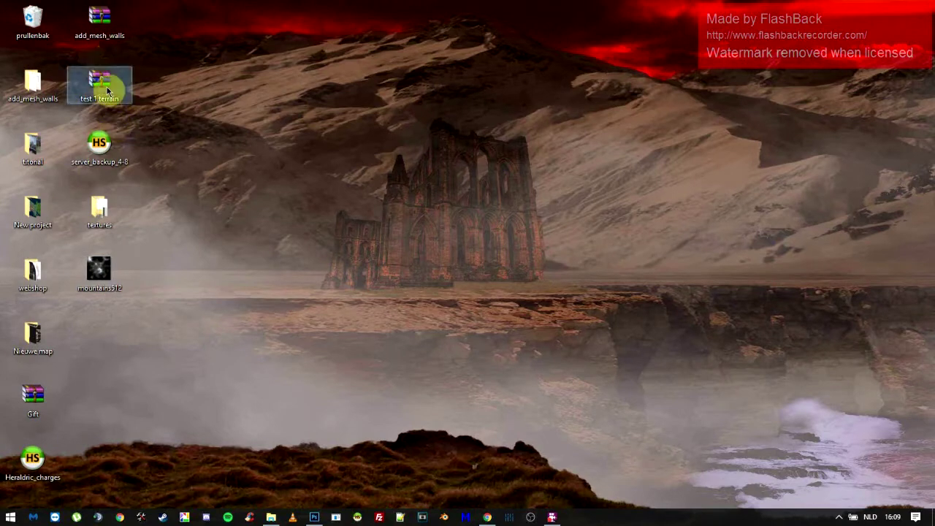
{"action": "right_click", "coordinate": [106, 87]}
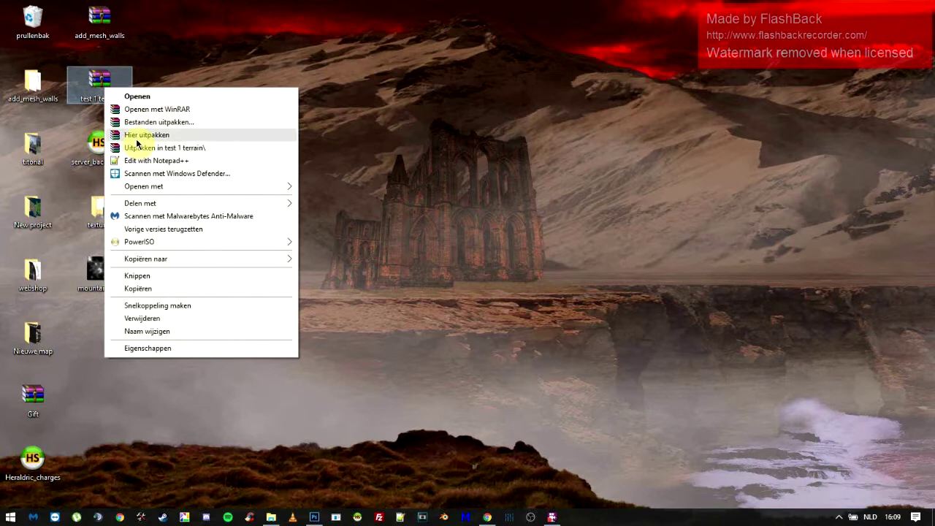
{"action": "left_click", "coordinate": [136, 141]}
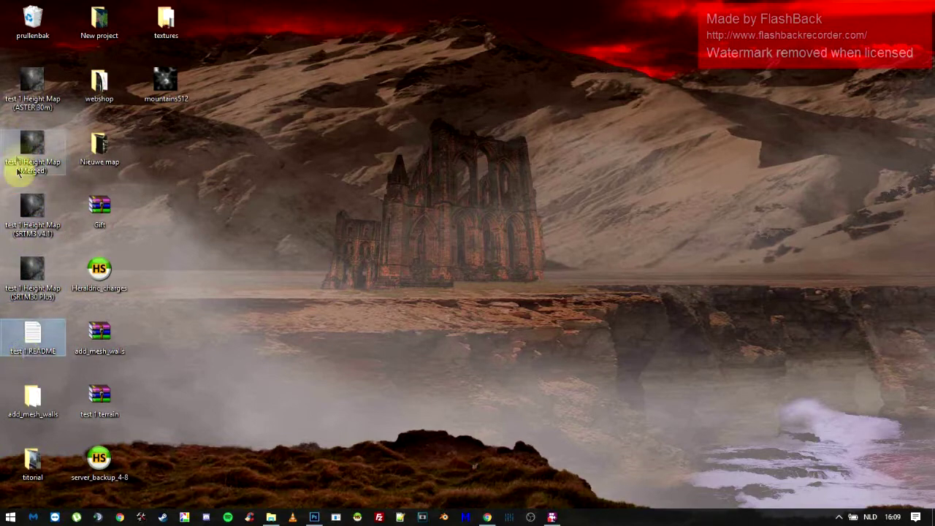
{"action": "double_click", "coordinate": [26, 345]}
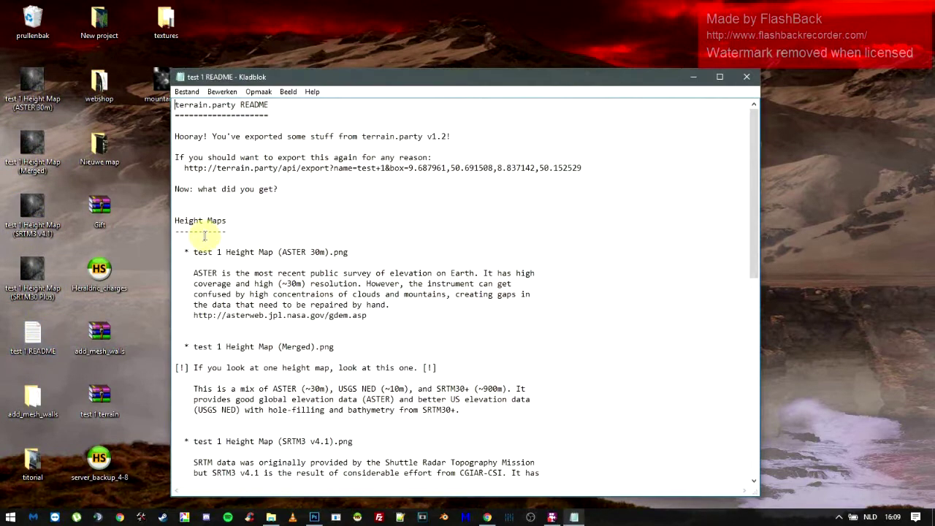
{"action": "scroll", "coordinate": [264, 300], "scroll_direction": "down", "scroll_amount": 15}
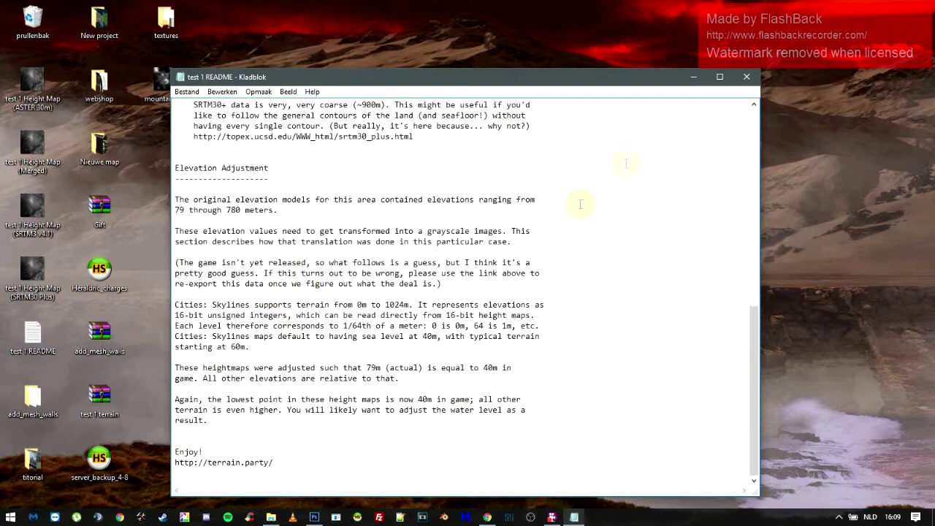
{"action": "scroll", "coordinate": [555, 238], "scroll_direction": "up", "scroll_amount": 5}
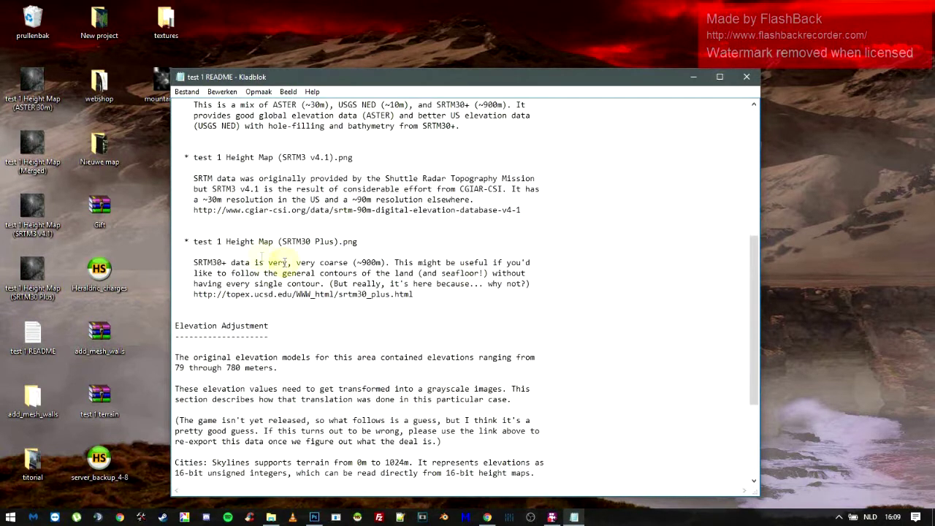
{"action": "left_click", "coordinate": [745, 78]}
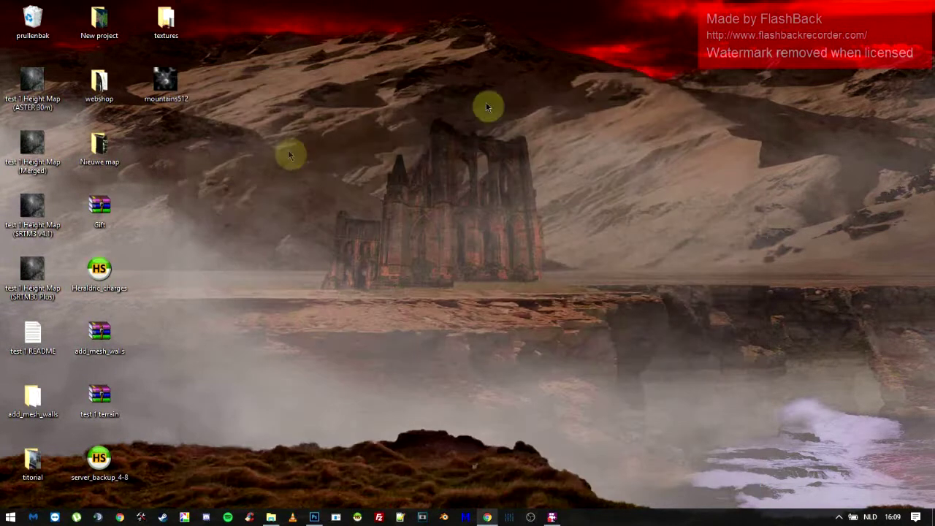
View the ASTER 30m height map in Photos and compare it with the Merged and SRTM3 maps.
{"action": "double_click", "coordinate": [32, 75]}
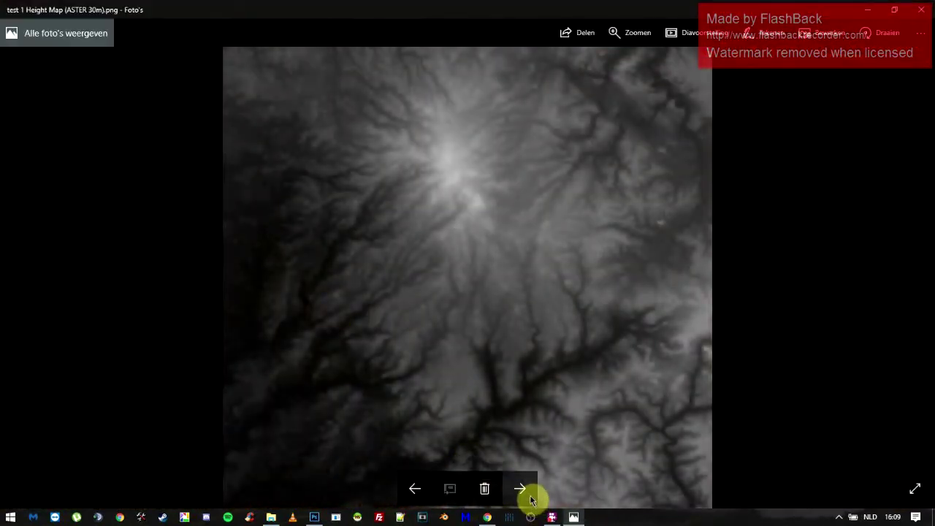
{"action": "left_click", "coordinate": [520, 489]}
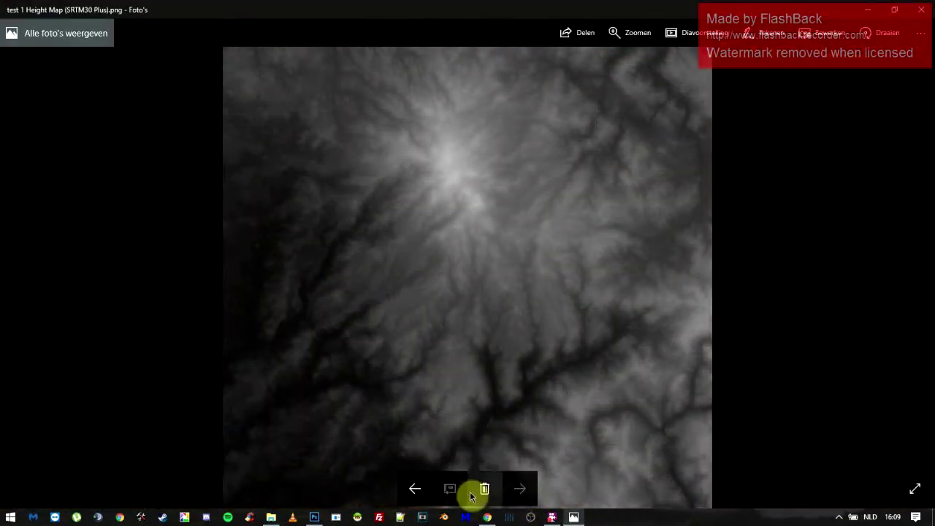
{"action": "left_click", "coordinate": [415, 489]}
{"action": "left_click", "coordinate": [426, 494]}
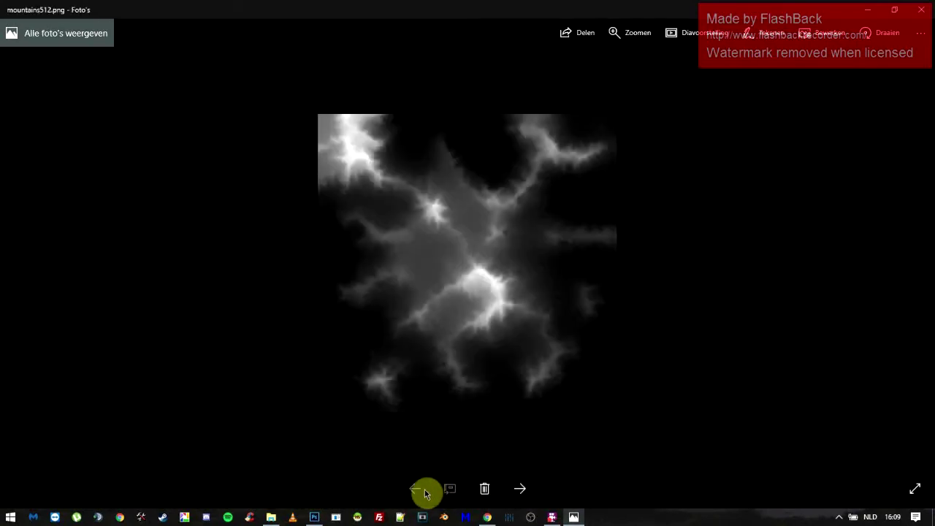
{"action": "left_click", "coordinate": [512, 495]}
{"action": "left_click", "coordinate": [512, 498]}
{"action": "left_click", "coordinate": [511, 498]}
{"action": "left_click", "coordinate": [503, 495]}
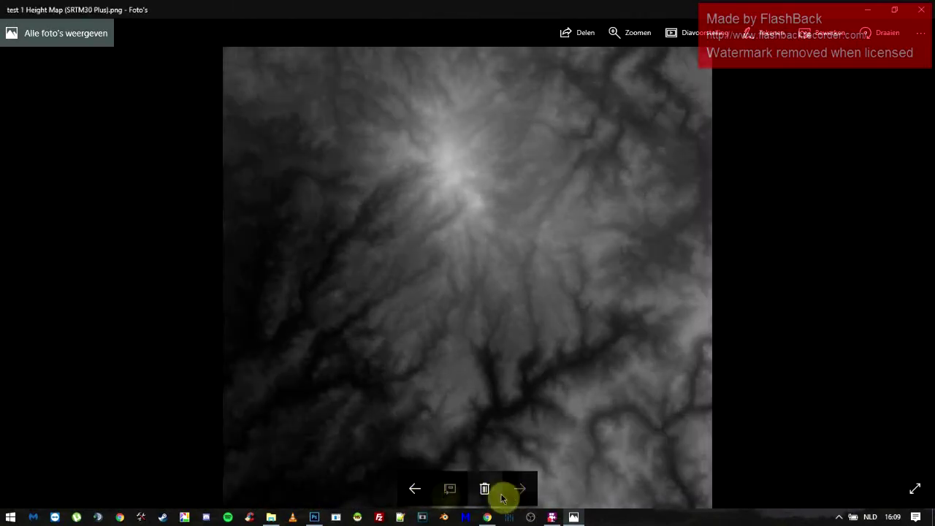
{"action": "left_click", "coordinate": [414, 495]}
{"action": "left_click", "coordinate": [412, 497]}
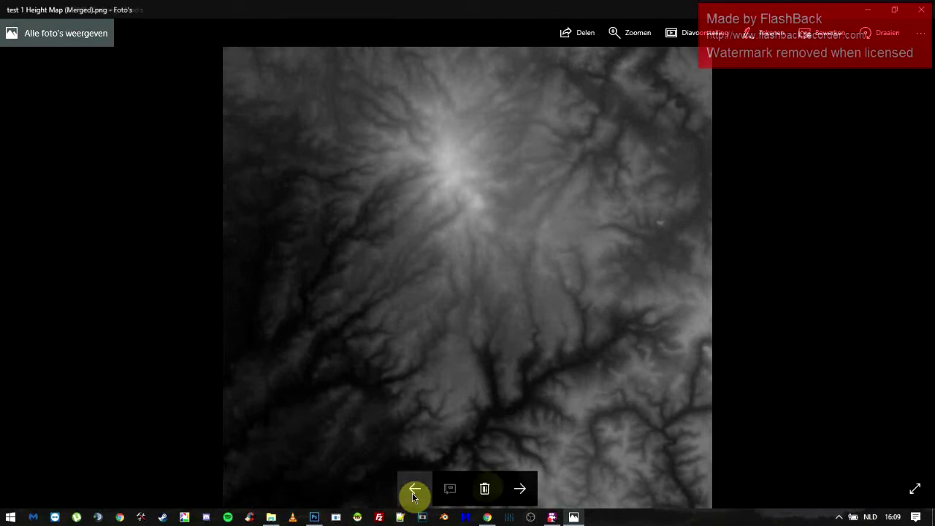
{"action": "left_click", "coordinate": [516, 486]}
{"action": "left_click", "coordinate": [418, 496]}
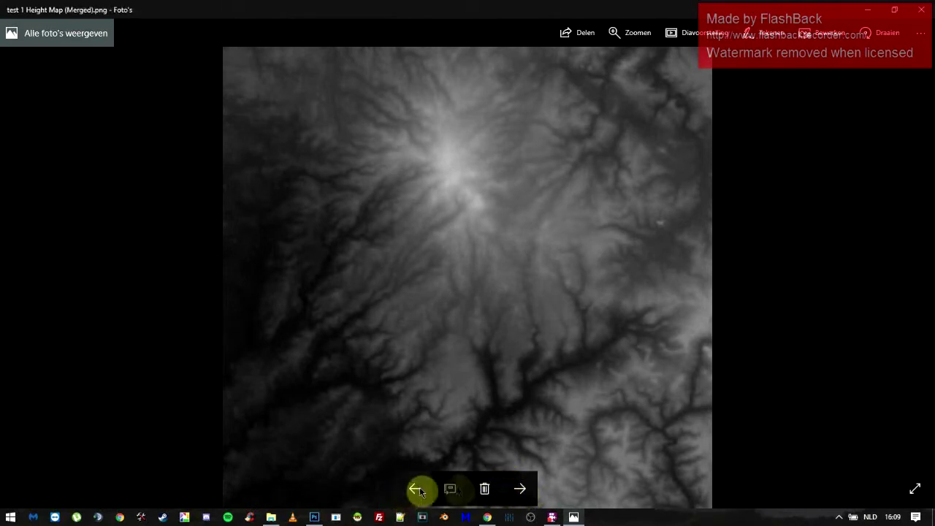
{"action": "left_click", "coordinate": [511, 486]}
{"action": "left_click", "coordinate": [525, 495]}
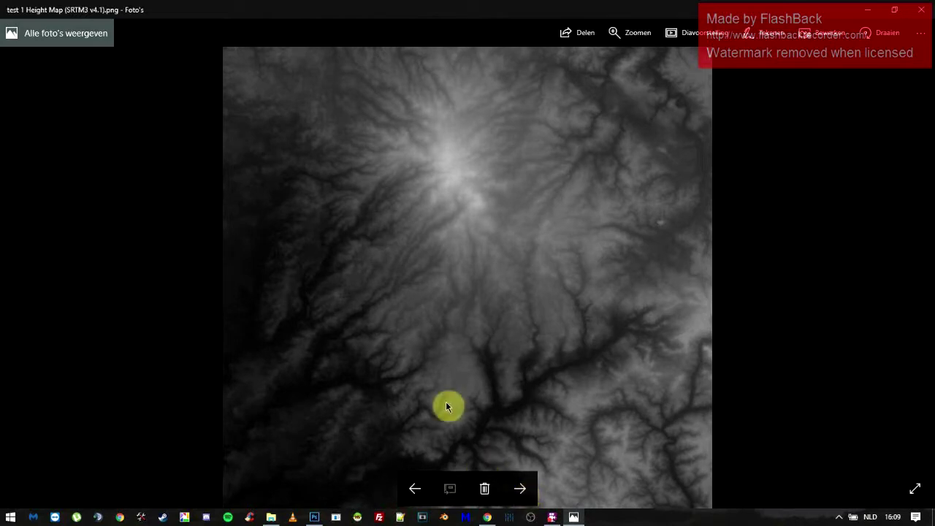
Return to Photoshop and bring up the Bestand > Openen dialog.
{"action": "key", "text": "alt+Tab"}
{"action": "left_click", "coordinate": [413, 272]}
{"action": "left_click", "coordinate": [39, 8]}
{"action": "left_click", "coordinate": [49, 31]}
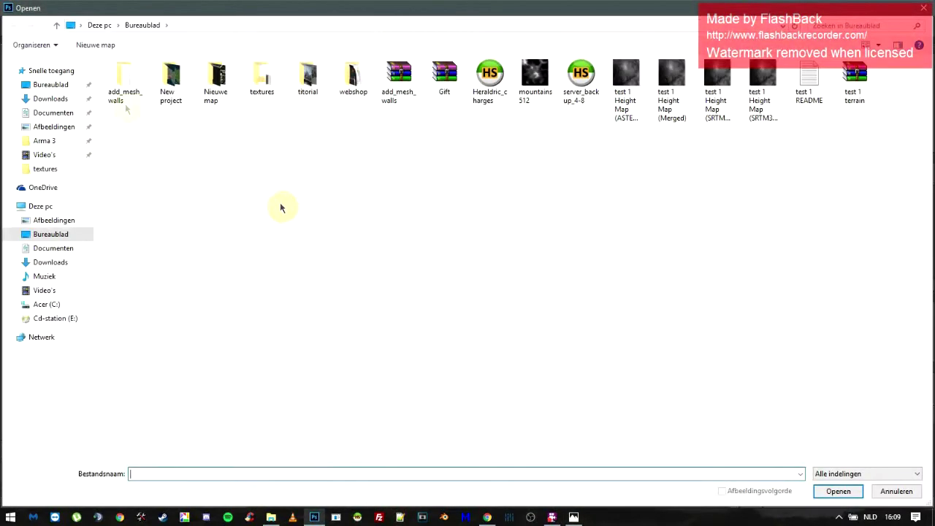
Open test 1 Height Map (Merged) and brush over the area around its bright peak.
{"action": "double_click", "coordinate": [661, 80]}
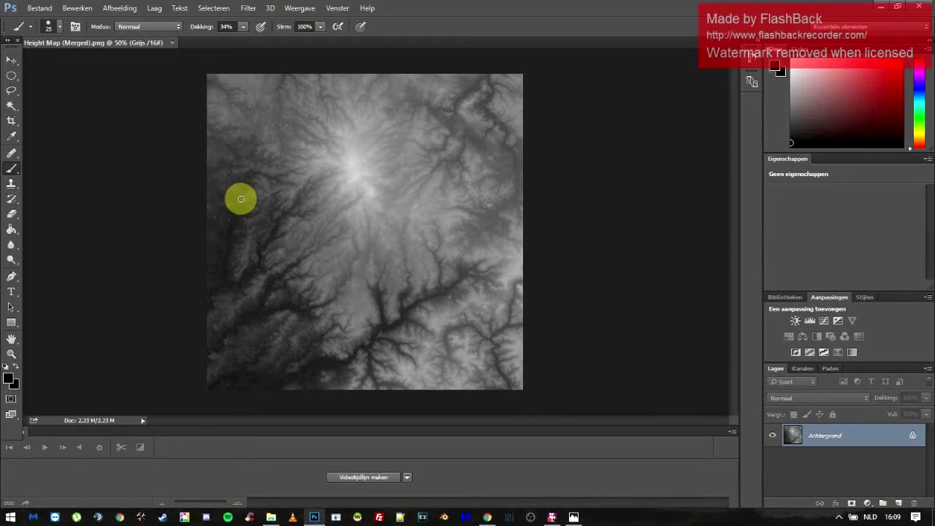
{"action": "mouse_move", "coordinate": [241, 198]}
{"action": "left_mouse_down"}
{"action": "mouse_move", "coordinate": [269, 217]}
{"action": "mouse_move", "coordinate": [387, 180]}
{"action": "mouse_move", "coordinate": [303, 212]}
{"action": "mouse_move", "coordinate": [407, 257]}
{"action": "mouse_move", "coordinate": [375, 158]}
{"action": "mouse_move", "coordinate": [333, 178]}
{"action": "mouse_move", "coordinate": [332, 211]}
{"action": "mouse_move", "coordinate": [388, 196]}
{"action": "mouse_move", "coordinate": [348, 140]}
{"action": "mouse_move", "coordinate": [304, 197]}
{"action": "mouse_move", "coordinate": [394, 217]}
{"action": "mouse_move", "coordinate": [399, 151]}
{"action": "mouse_move", "coordinate": [196, 241]}
{"action": "mouse_move", "coordinate": [245, 378]}
{"action": "mouse_move", "coordinate": [312, 310]}
{"action": "mouse_move", "coordinate": [203, 197]}
{"action": "mouse_move", "coordinate": [211, 405]}
{"action": "mouse_move", "coordinate": [271, 361]}
{"action": "mouse_move", "coordinate": [317, 235]}
{"action": "mouse_move", "coordinate": [376, 141]}
{"action": "mouse_move", "coordinate": [369, 174]}
{"action": "left_mouse_up"}
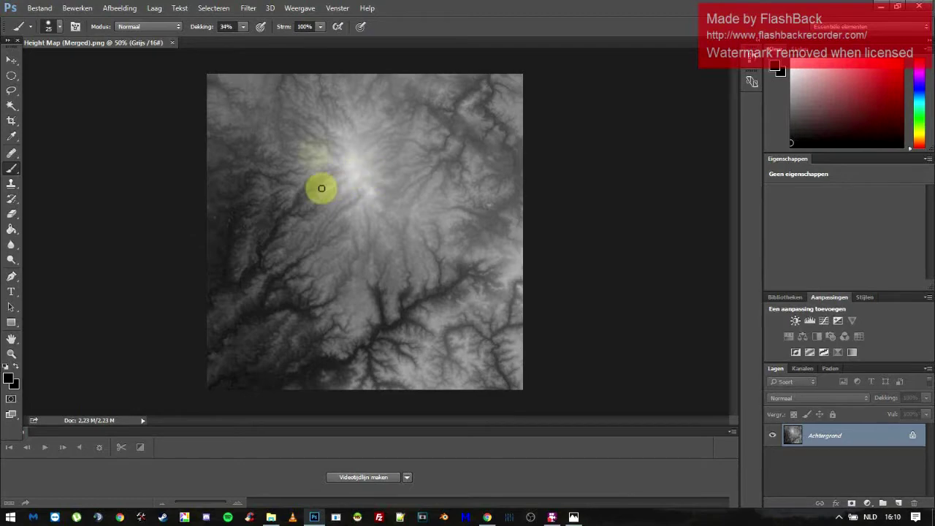
Set Breedte and Hoogte to 1533 pixels in Afbeeldingsgrootte and apply.
{"action": "left_click", "coordinate": [122, 8]}
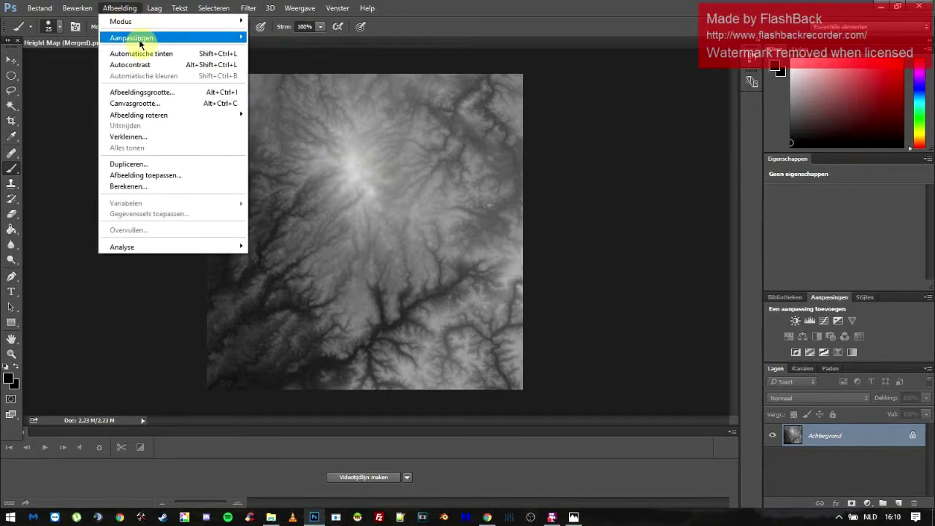
{"action": "left_click", "coordinate": [152, 93]}
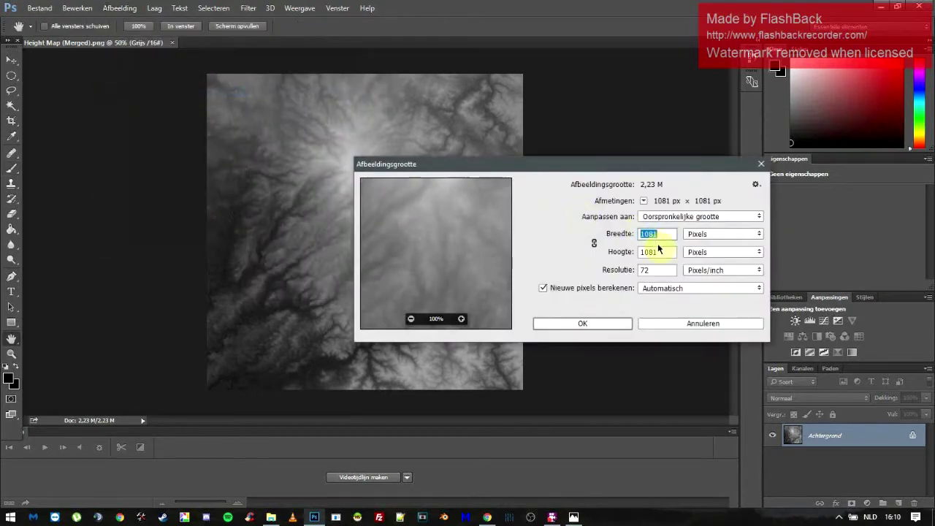
{"action": "type", "text": "1533"}
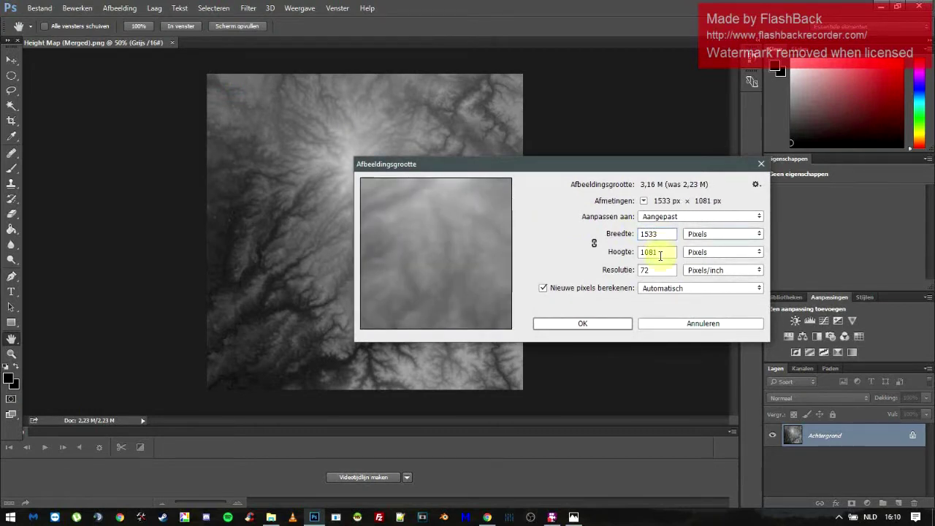
{"action": "left_click", "coordinate": [660, 255]}
{"action": "key", "text": "BackSpace"}
{"action": "key", "text": "BackSpace"}
{"action": "key", "text": "BackSpace"}
{"action": "type", "text": "533"}
{"action": "left_click", "coordinate": [578, 324]}
Fit the 1533 px height map on screen with Ctrl+0, then switch to the browser.
{"action": "key", "text": "b"}
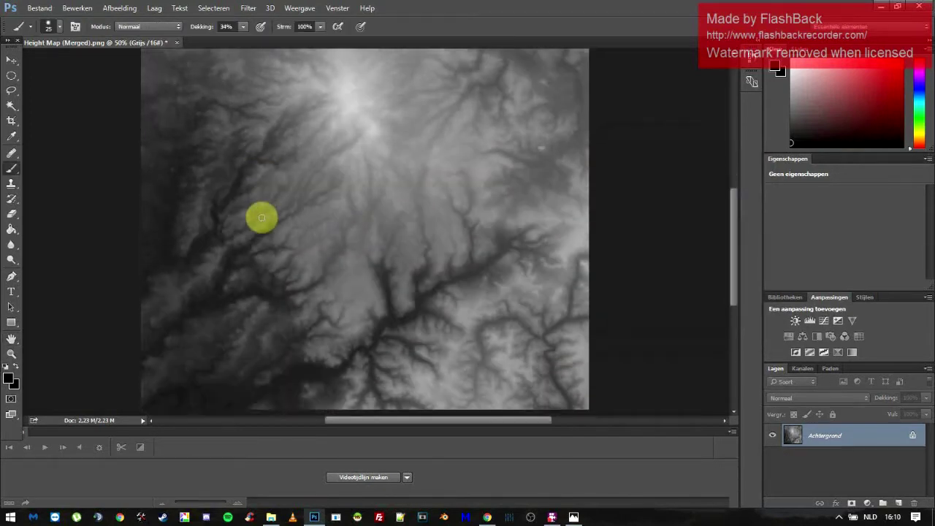
{"action": "key", "text": "ctrl+minus"}
{"action": "key", "text": "ctrl+0"}
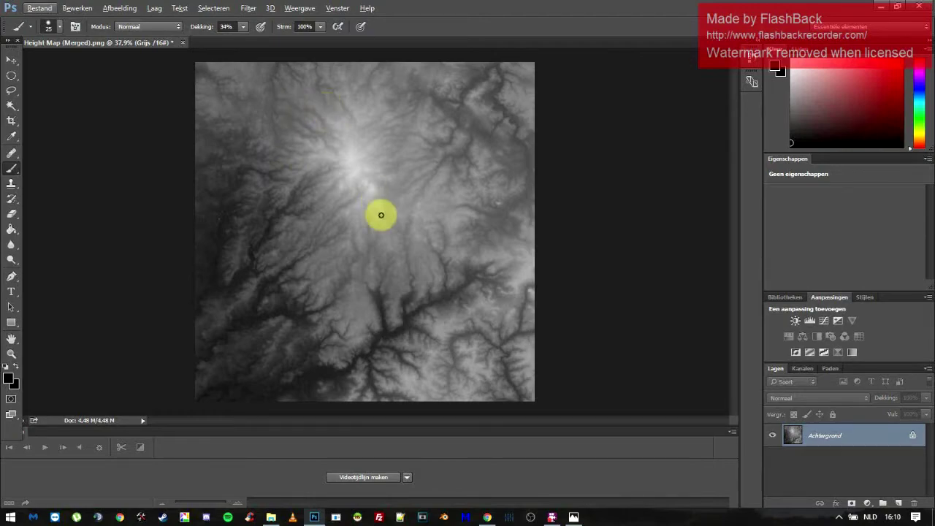
{"action": "key", "text": "alt+Tab"}
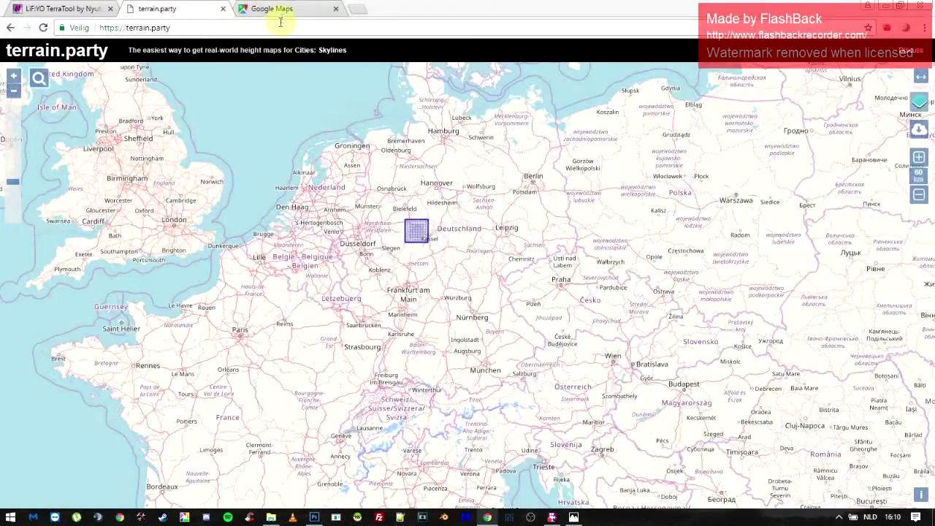
Frame Italy and the Balkans in the Google Maps tab, then open Windows search.
{"action": "left_click", "coordinate": [285, 16]}
{"action": "scroll", "coordinate": [418, 299], "scroll_direction": "down", "scroll_amount": 2}
{"action": "left_click_drag", "start_coordinate": [378, 324], "coordinate": [247, 194]}
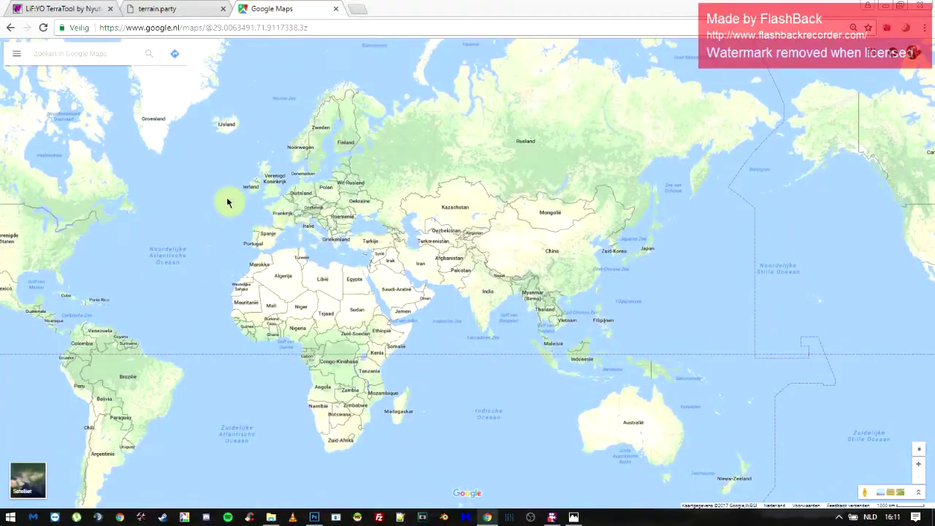
{"action": "left_click_drag", "start_coordinate": [227, 203], "coordinate": [246, 217]}
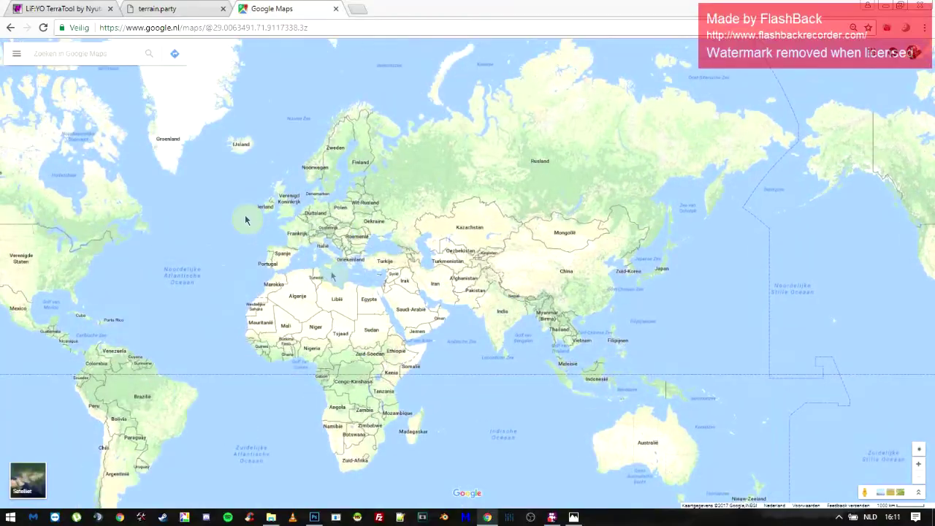
{"action": "scroll", "coordinate": [330, 267], "scroll_direction": "up", "scroll_amount": 3}
{"action": "scroll", "coordinate": [256, 263], "scroll_direction": "up", "scroll_amount": 5}
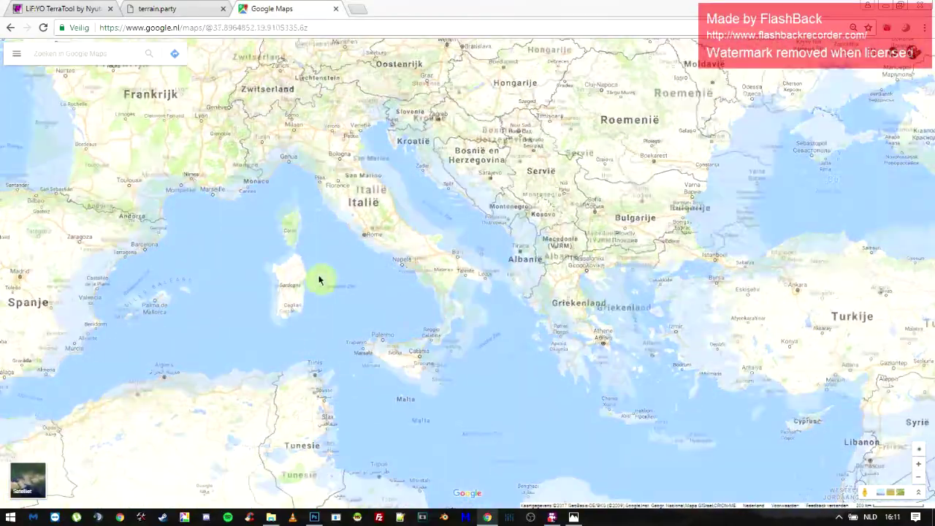
{"action": "left_click_drag", "start_coordinate": [338, 269], "coordinate": [284, 284]}
{"action": "scroll", "coordinate": [292, 288], "scroll_direction": "up", "scroll_amount": 1}
{"action": "scroll", "coordinate": [307, 296], "scroll_direction": "down", "scroll_amount": 1}
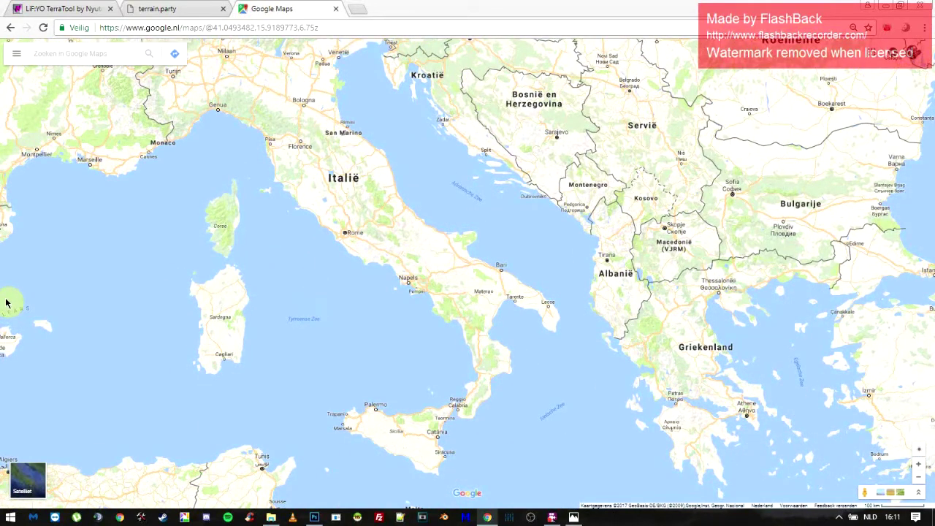
{"action": "key", "text": "super"}
Launch Paint, paste the map screenshot and save it over the existing italy.png.
{"action": "type", "text": "paint"}
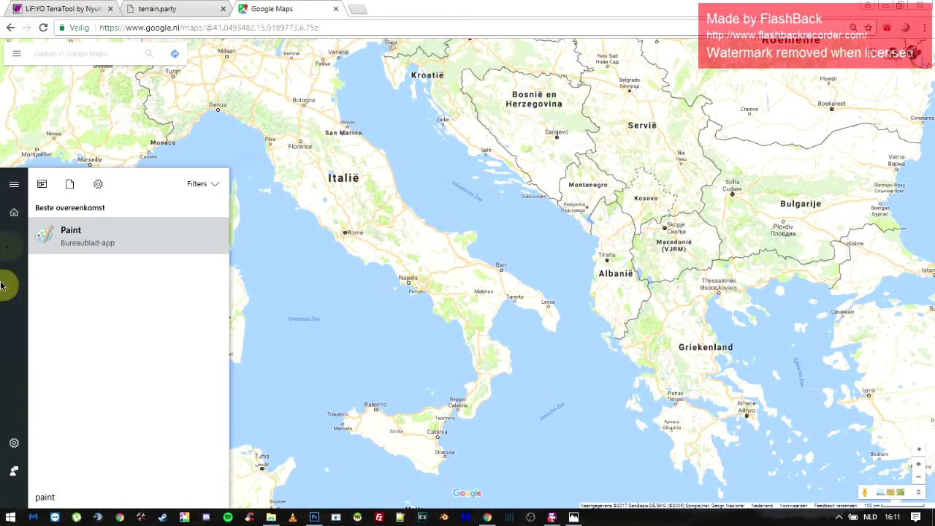
{"action": "left_click", "coordinate": [52, 232]}
{"action": "key", "text": "ctrl+v"}
{"action": "key", "text": "ctrl+s"}
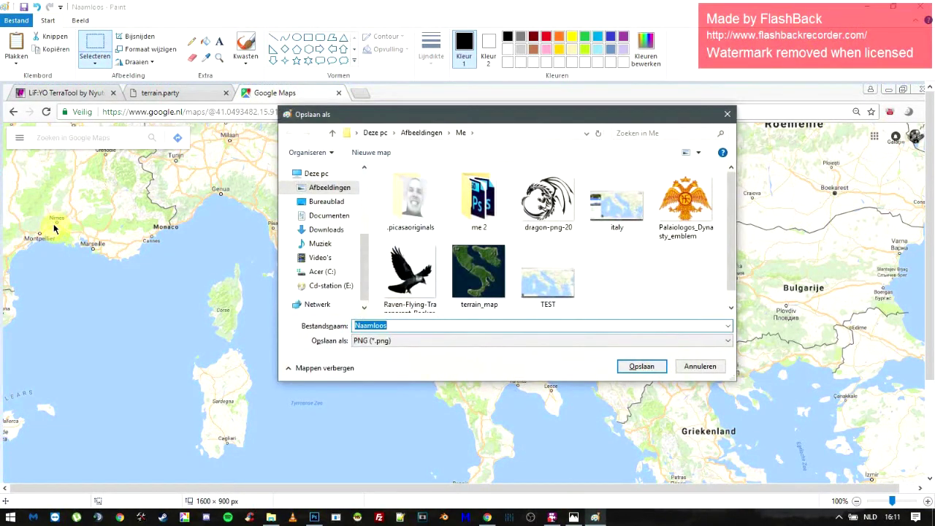
{"action": "type", "text": "italy"}
{"action": "key", "text": "Return"}
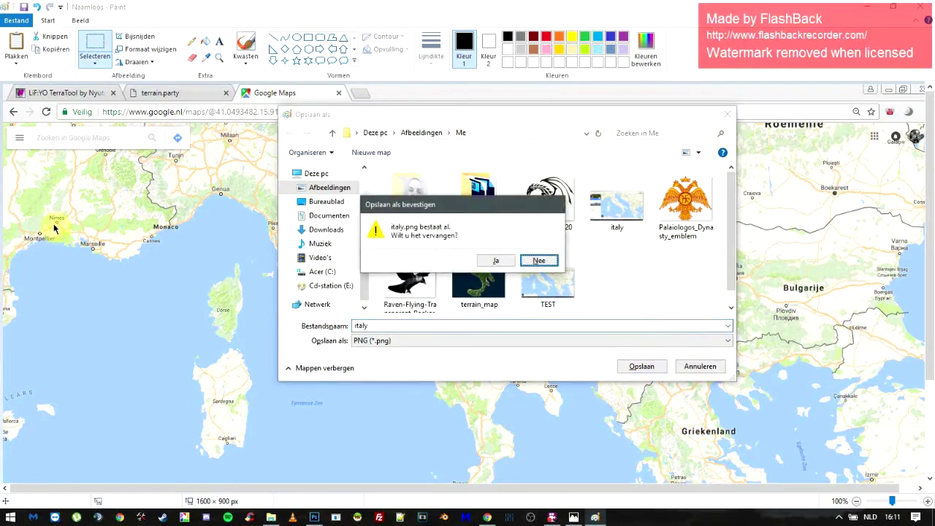
{"action": "left_click", "coordinate": [494, 261]}
{"action": "key", "text": "alt+Tab"}
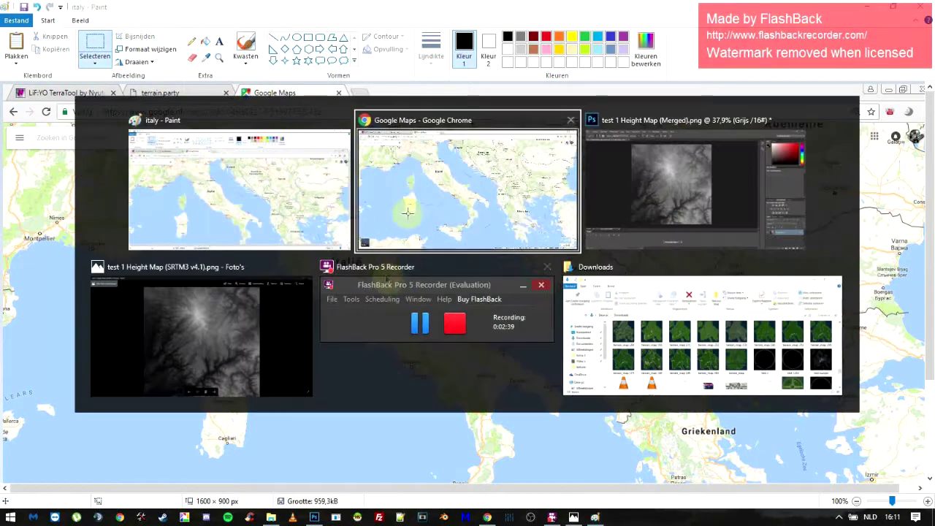
In Photoshop, open italy.png from the Afbeeldingen > Me folder as a new document.
{"action": "left_click", "coordinate": [626, 219]}
{"action": "left_click", "coordinate": [39, 8]}
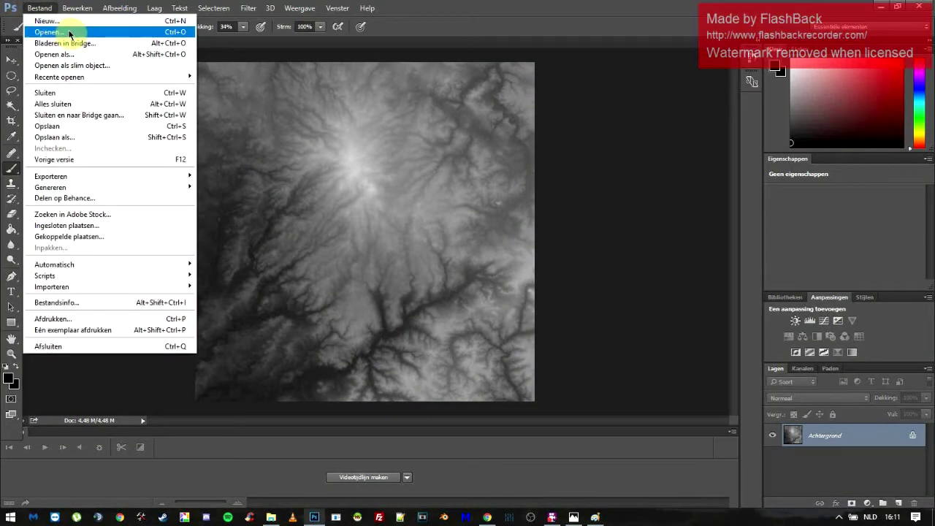
{"action": "left_click", "coordinate": [69, 34]}
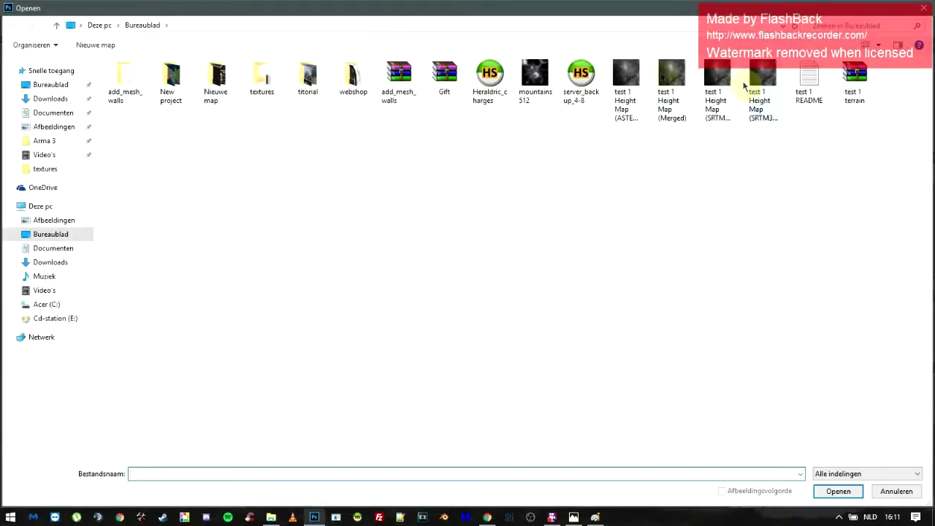
{"action": "left_click", "coordinate": [54, 128]}
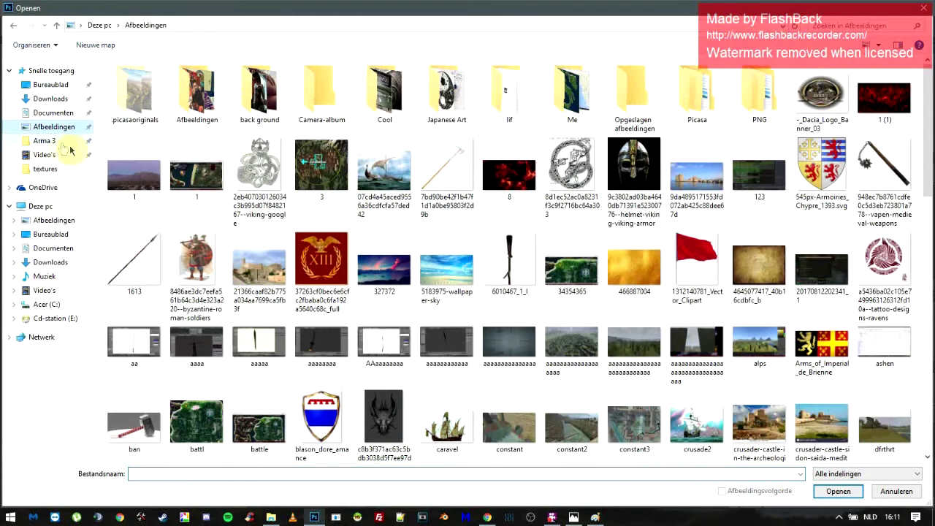
{"action": "scroll", "coordinate": [664, 336], "scroll_direction": "down", "scroll_amount": 8}
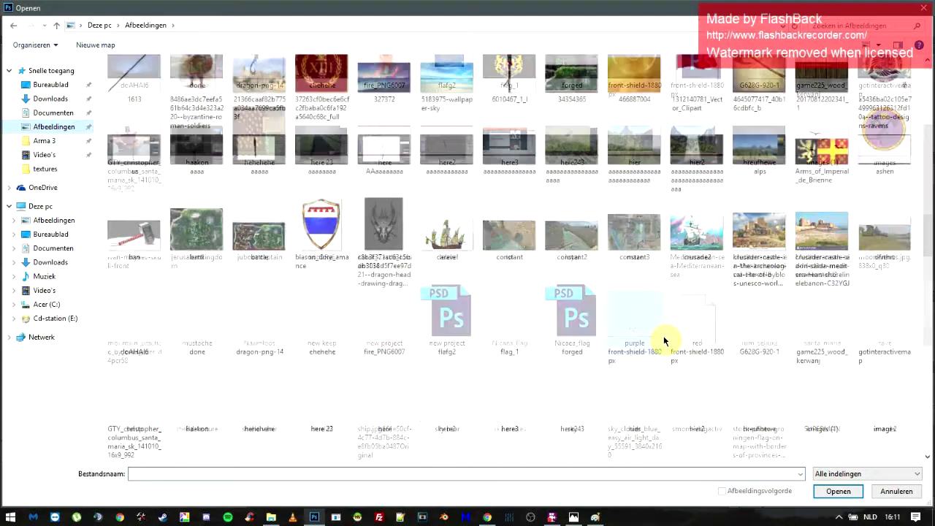
{"action": "scroll", "coordinate": [665, 340], "scroll_direction": "up", "scroll_amount": 8}
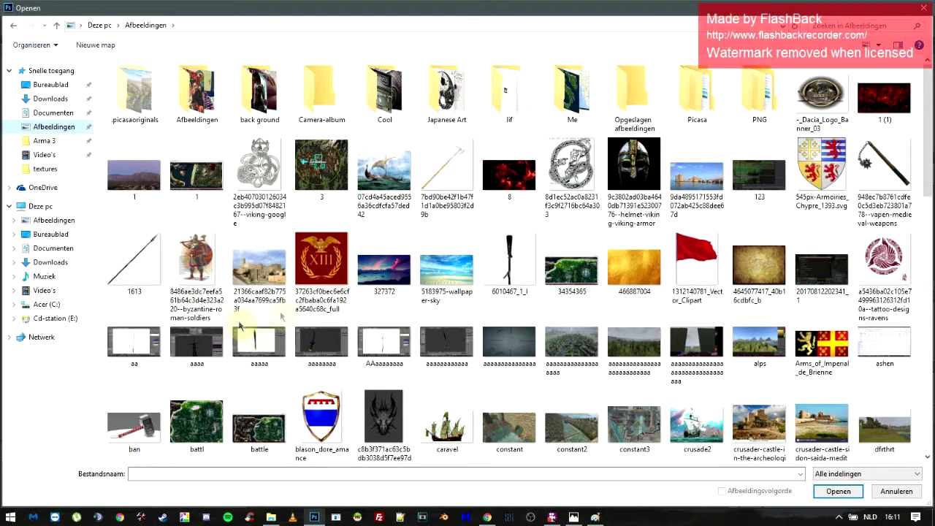
{"action": "scroll", "coordinate": [333, 312], "scroll_direction": "down", "scroll_amount": 10}
{"action": "scroll", "coordinate": [420, 214], "scroll_direction": "up", "scroll_amount": 10}
{"action": "double_click", "coordinate": [592, 83]}
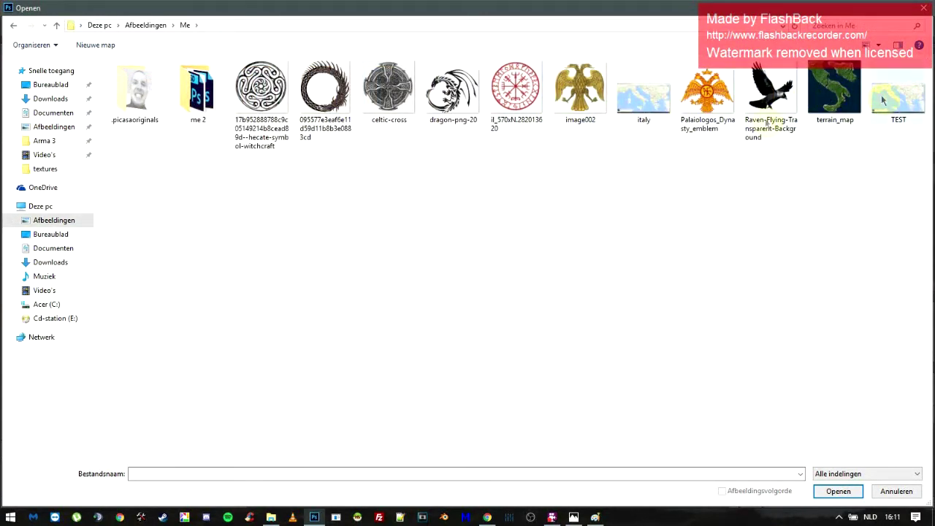
{"action": "double_click", "coordinate": [663, 103]}
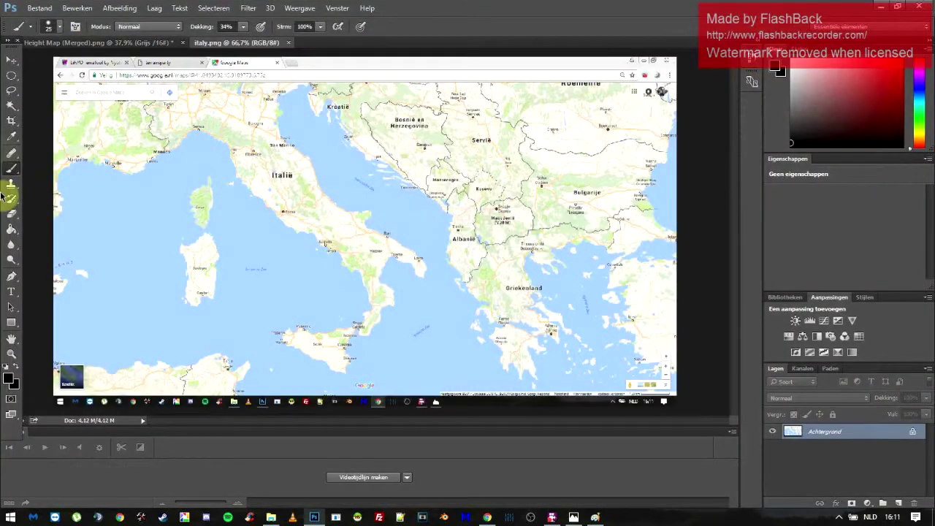
Drag the Italy map into the height map document as Laag 1, enlarged to about 201% to fill the canvas.
{"action": "left_click", "coordinate": [10, 61]}
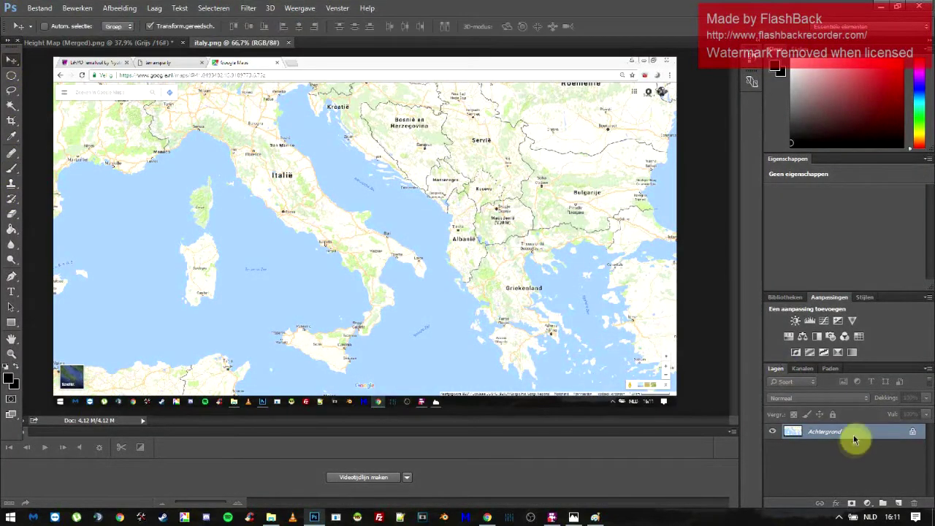
{"action": "left_click", "coordinate": [45, 26]}
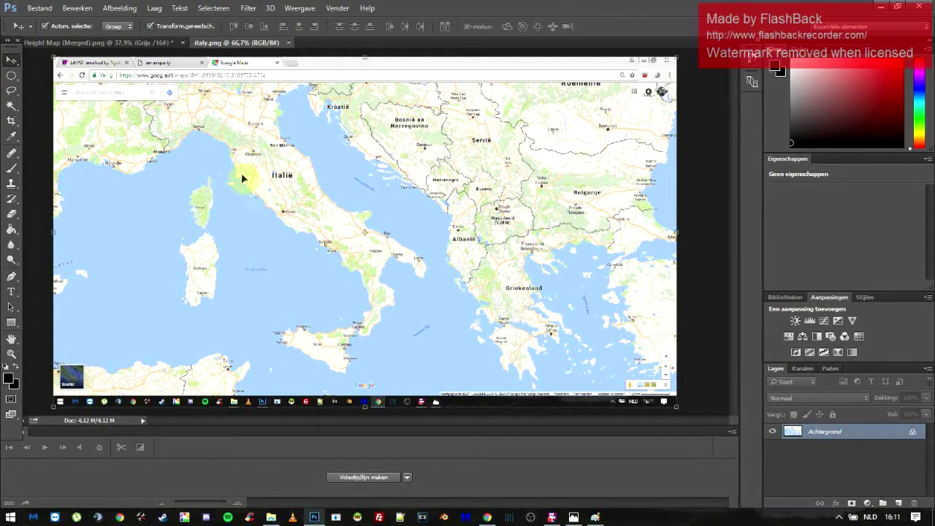
{"action": "left_click_drag", "start_coordinate": [255, 234], "coordinate": [474, 351]}
{"action": "left_click_drag", "start_coordinate": [594, 146], "coordinate": [773, 46]}
{"action": "mouse_move", "coordinate": [498, 268]}
{"action": "left_mouse_down"}
{"action": "mouse_move", "coordinate": [513, 269]}
{"action": "mouse_move", "coordinate": [511, 252]}
{"action": "mouse_move", "coordinate": [510, 263]}
{"action": "left_mouse_up"}
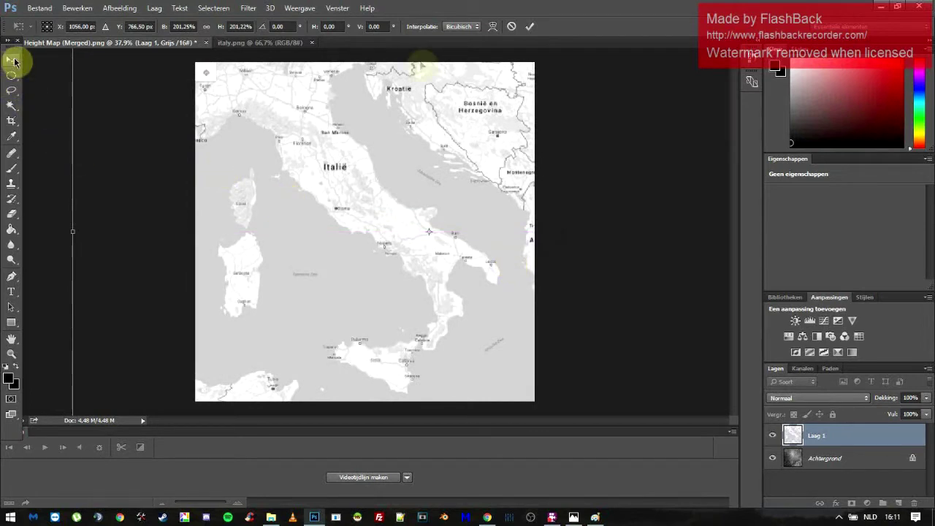
Commit the map's transform and unlock the Achtergrond background into Laag 0.
{"action": "left_click", "coordinate": [531, 28]}
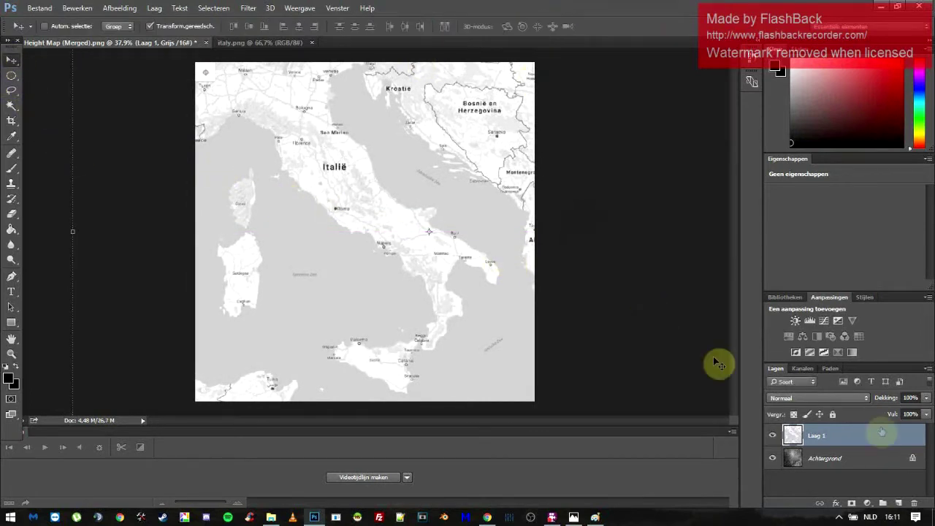
{"action": "left_click", "coordinate": [826, 459]}
{"action": "left_click", "coordinate": [913, 458]}
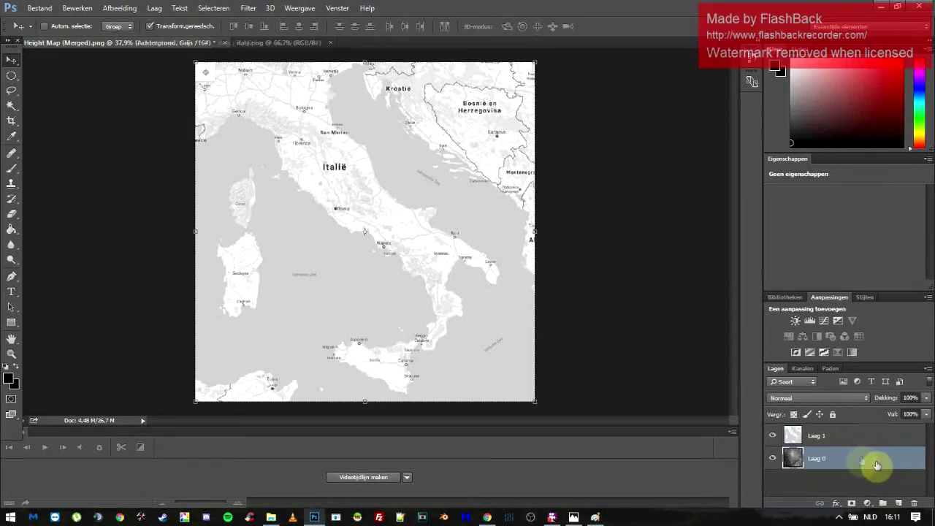
Set the Italy map layer Laag 1 to 40% opacity.
{"action": "left_click", "coordinate": [838, 438]}
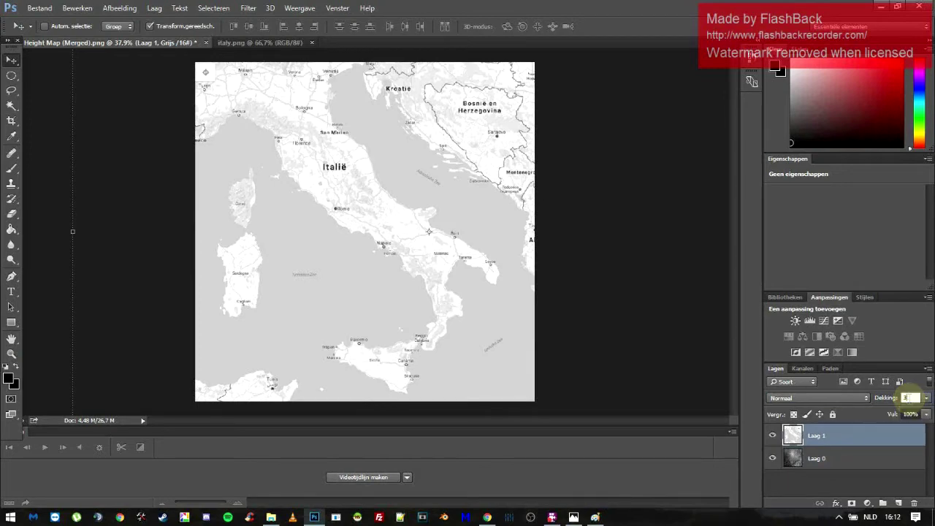
{"action": "type", "text": "0"}
{"action": "key", "text": "Return"}
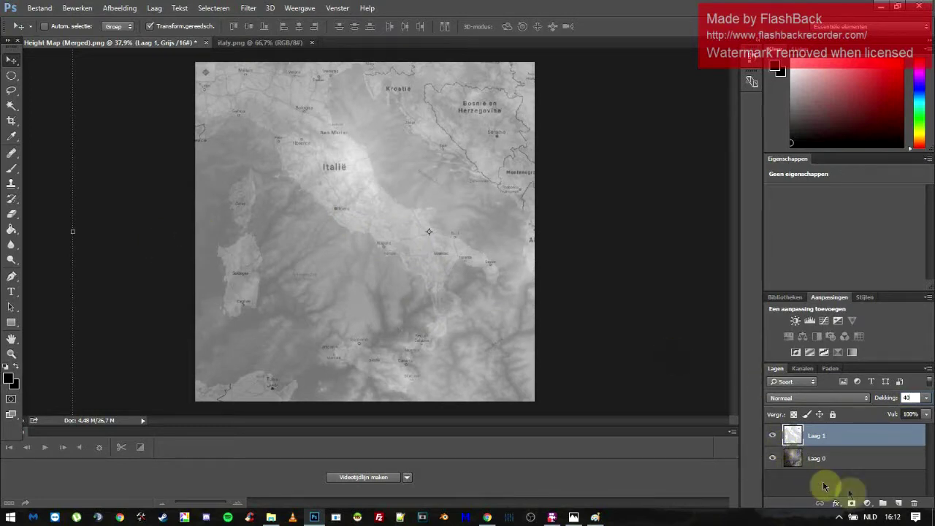
{"action": "left_click", "coordinate": [868, 504]}
Add a white Volle kleur fill layer beneath the Italy map, then click the canvas with the Brush.
{"action": "left_click", "coordinate": [841, 252]}
{"action": "left_click_drag", "start_coordinate": [701, 155], "coordinate": [452, 15]}
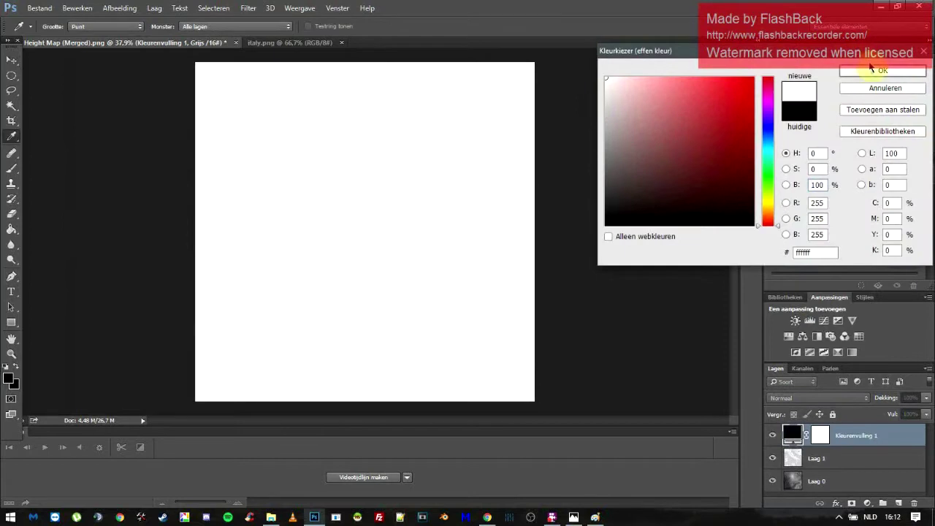
{"action": "left_click", "coordinate": [877, 70]}
{"action": "left_click_drag", "start_coordinate": [881, 436], "coordinate": [856, 458]}
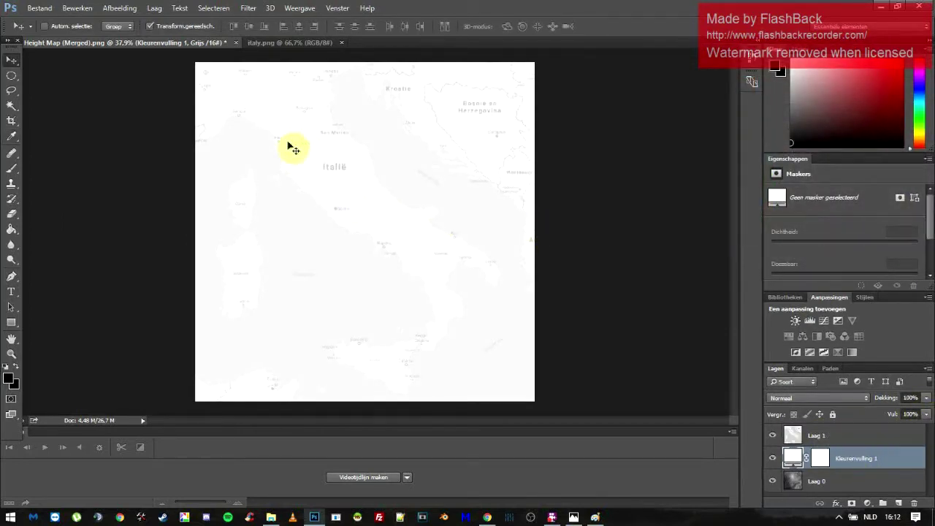
{"action": "left_click", "coordinate": [13, 168]}
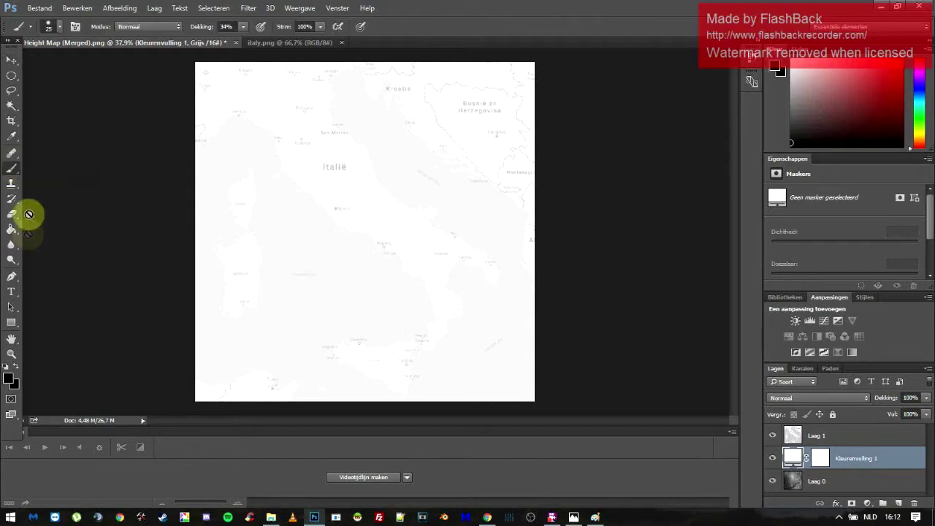
{"action": "left_click", "coordinate": [296, 160]}
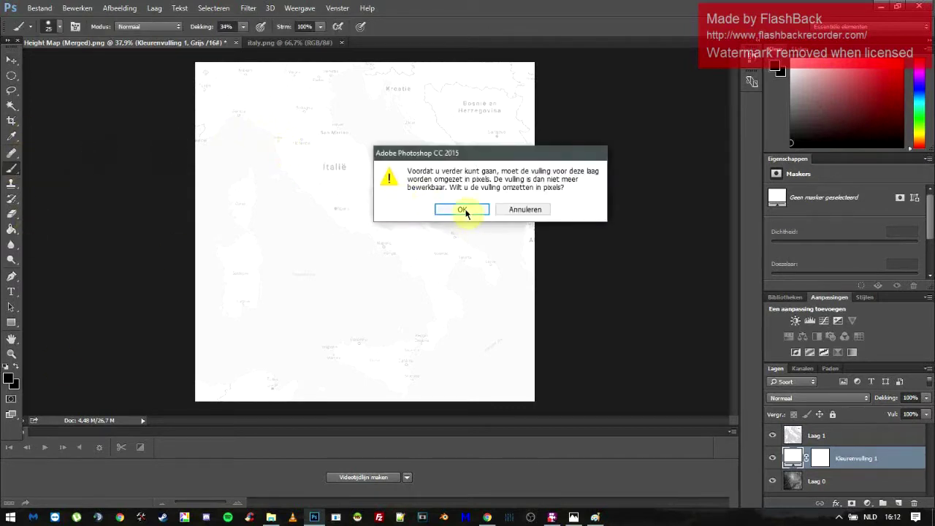